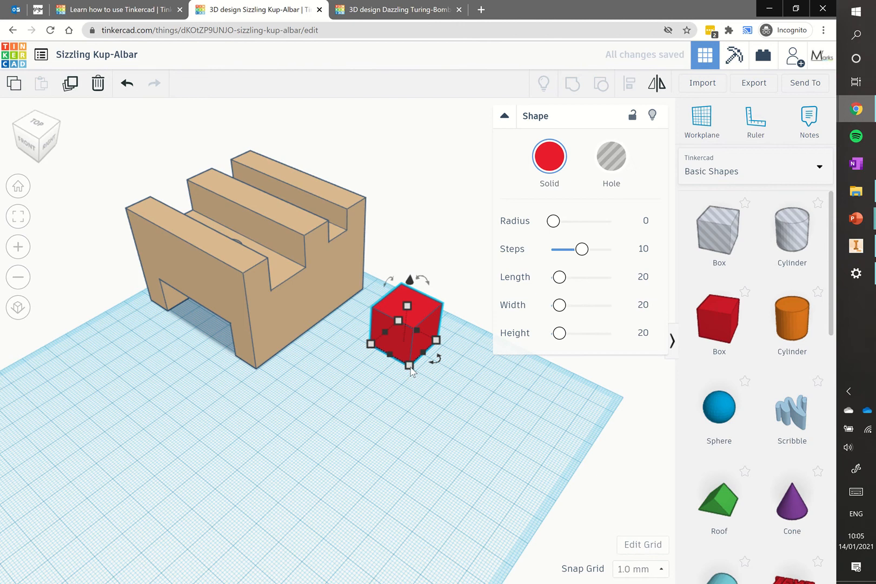
Resize the red box's base to 66 mm long by 12 mm wide
{"action": "left_click_drag", "start_coordinate": [409, 366], "coordinate": [510, 407]}
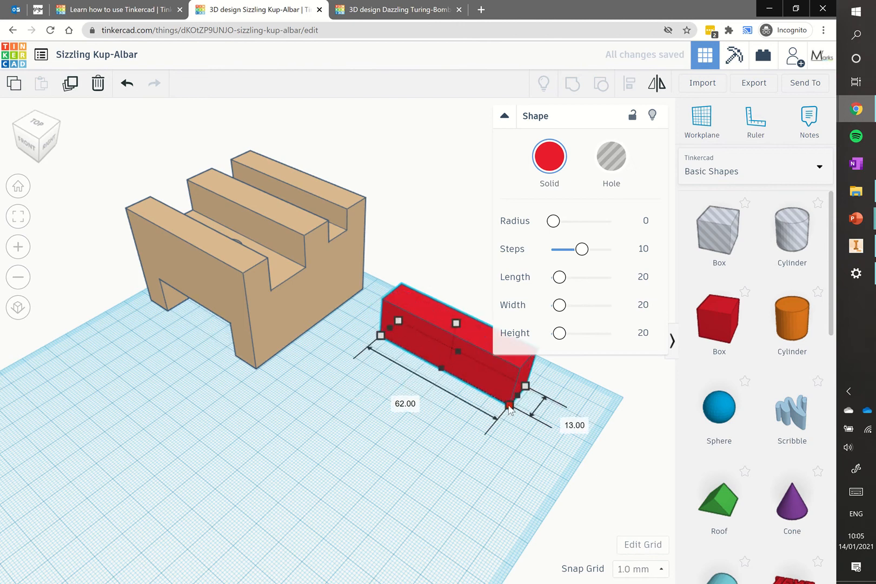
{"action": "left_click", "coordinate": [398, 403]}
{"action": "type", "text": "66"}
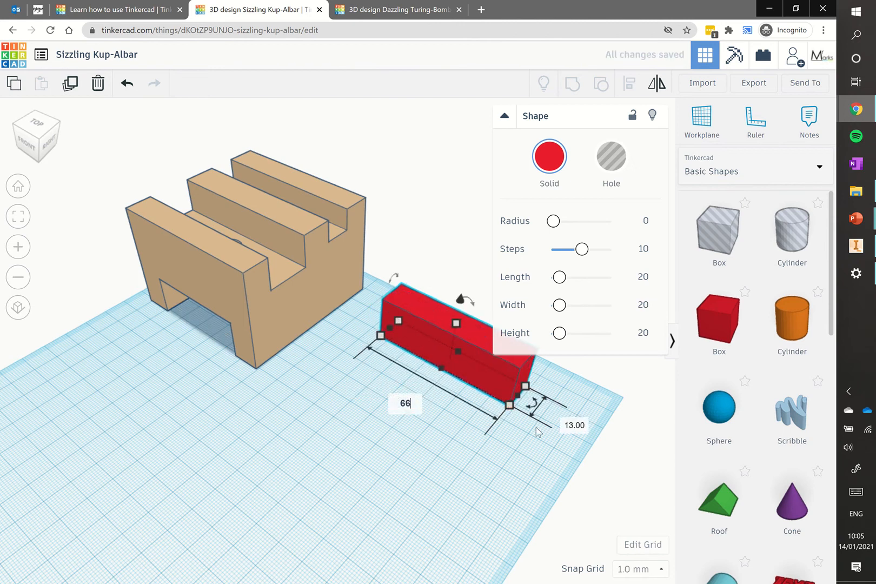
{"action": "key", "text": "Return"}
{"action": "left_click", "coordinate": [581, 429]}
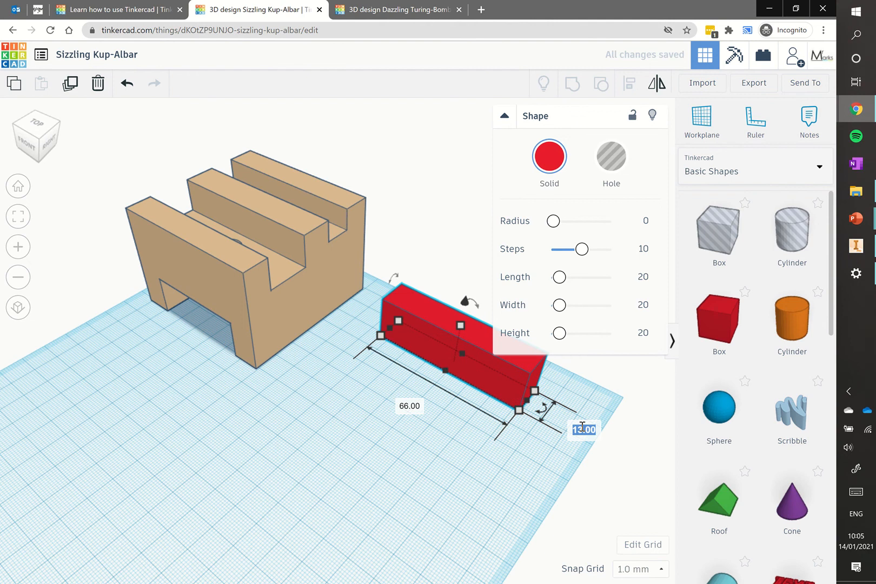
{"action": "type", "text": "12"}
{"action": "key", "text": "Return"}
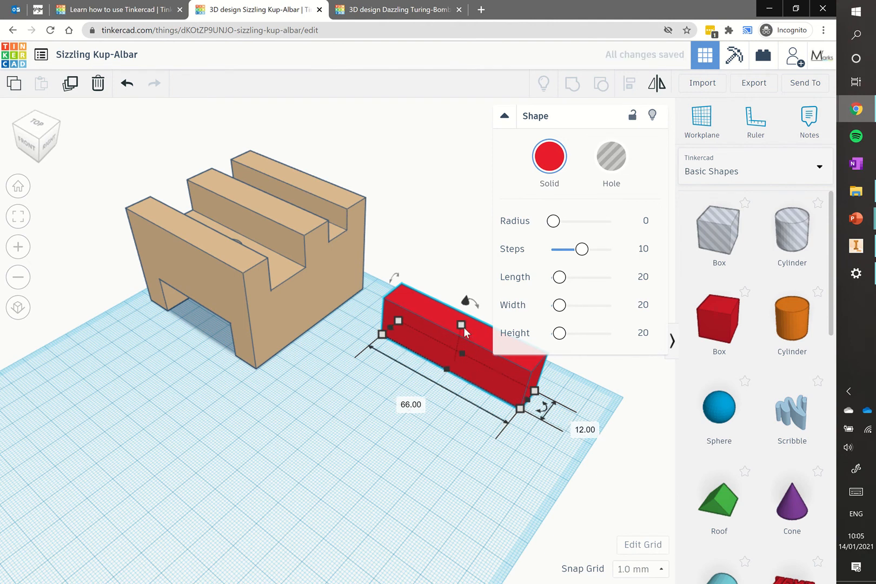
Stretch the red box taller into an upright plate and move it forward, clear of the tan block's front corner
{"action": "left_click_drag", "start_coordinate": [467, 323], "coordinate": [473, 278]}
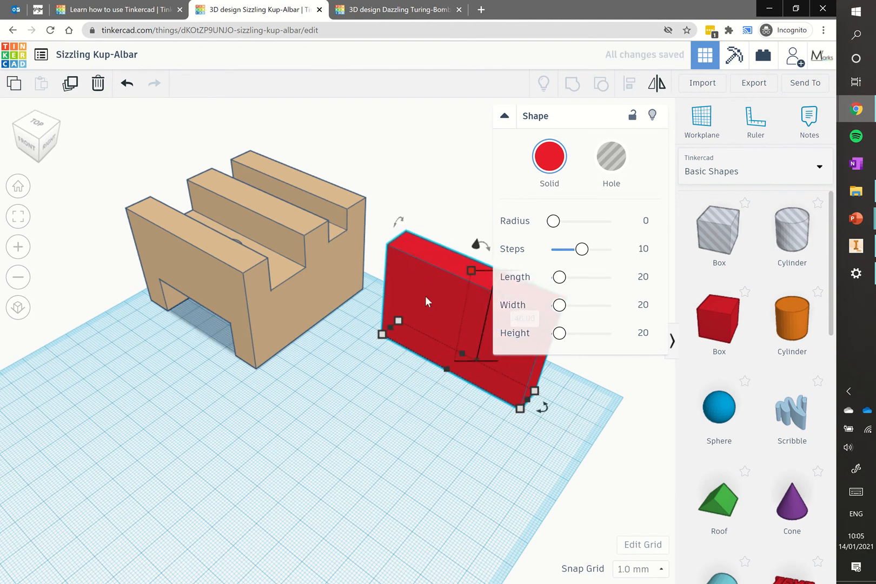
{"action": "left_click_drag", "start_coordinate": [425, 297], "coordinate": [363, 319]}
{"action": "left_click", "coordinate": [455, 320]}
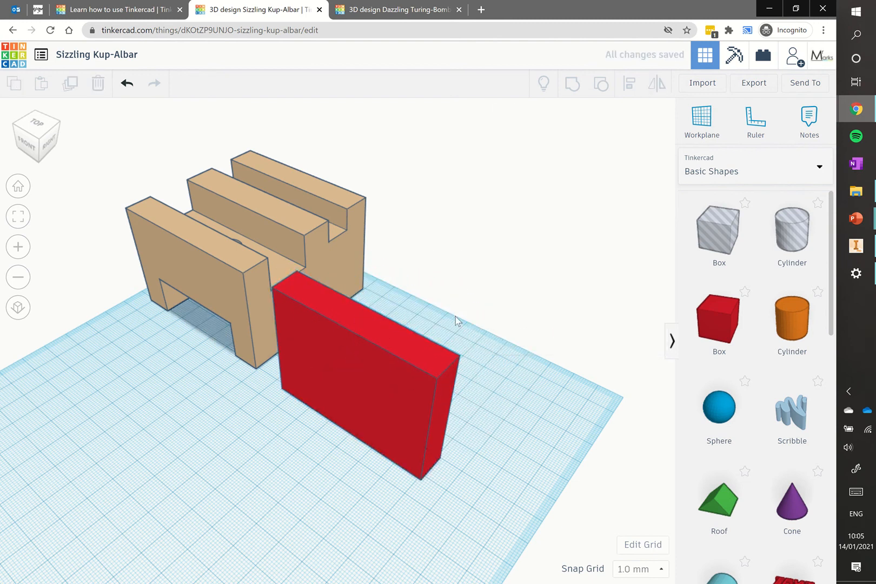
Add a cylinder hole in front of the red plate, with a 6 by 6 mm base and a height of 26 mm
{"action": "right_click_drag", "start_coordinate": [479, 306], "coordinate": [481, 293]}
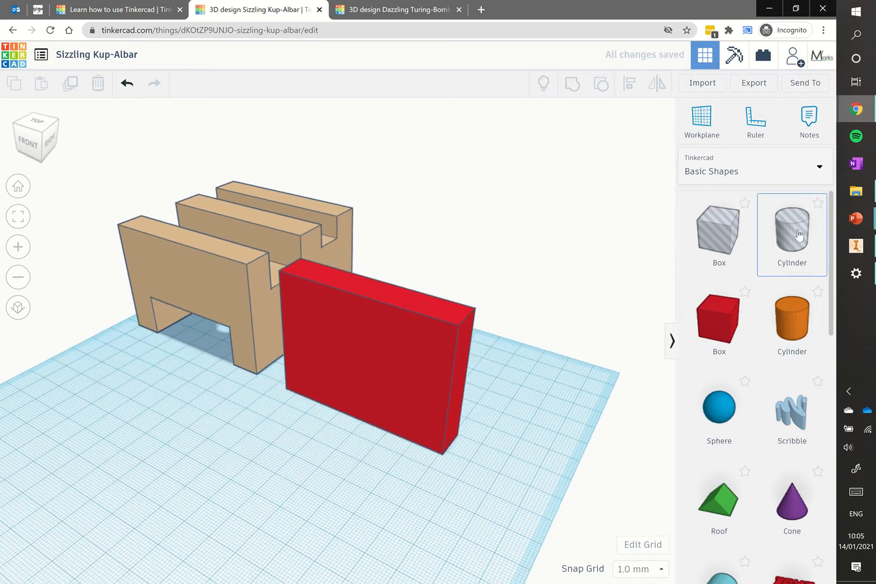
{"action": "left_click_drag", "start_coordinate": [684, 339], "coordinate": [322, 468]}
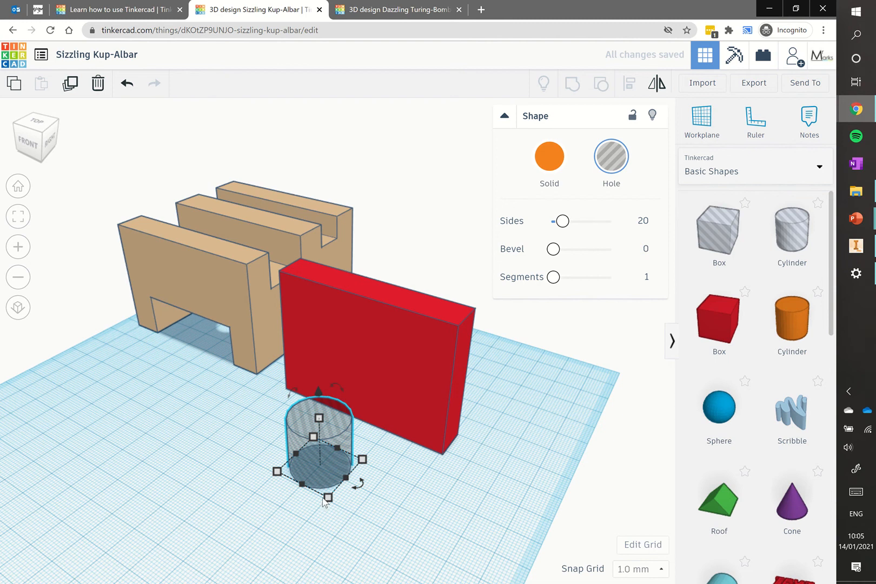
{"action": "left_click_drag", "start_coordinate": [328, 498], "coordinate": [327, 485]}
{"action": "left_click", "coordinate": [388, 494]}
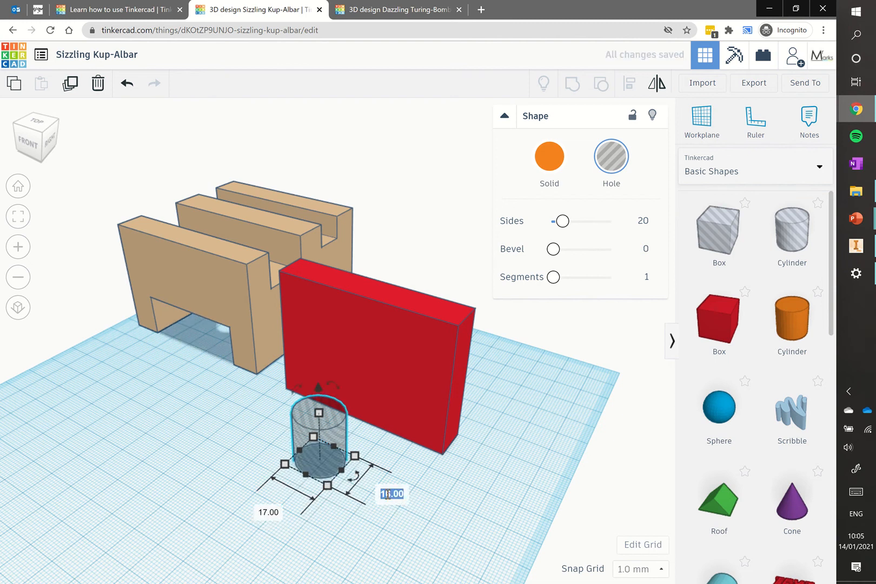
{"action": "type", "text": "6"}
{"action": "key", "text": "Return"}
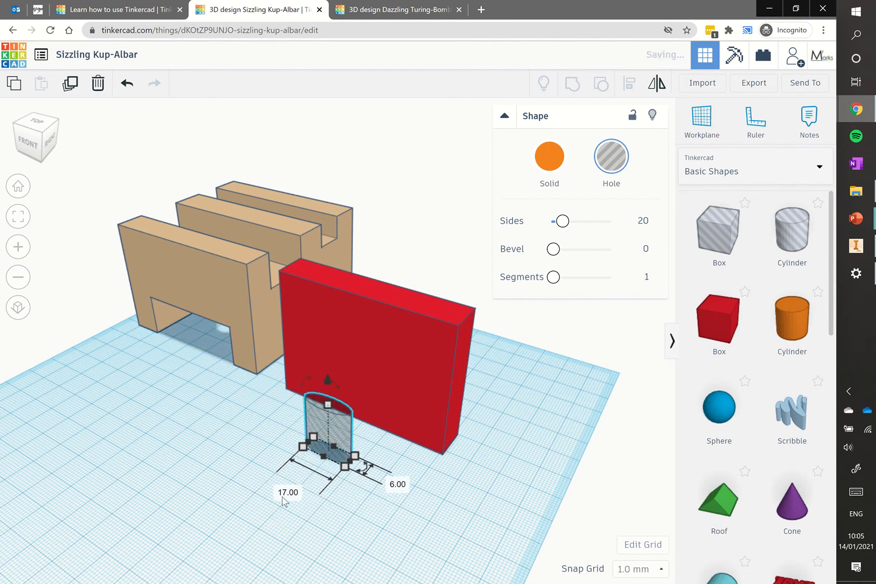
{"action": "left_click", "coordinate": [287, 493]}
{"action": "type", "text": "6"}
{"action": "key", "text": "Return"}
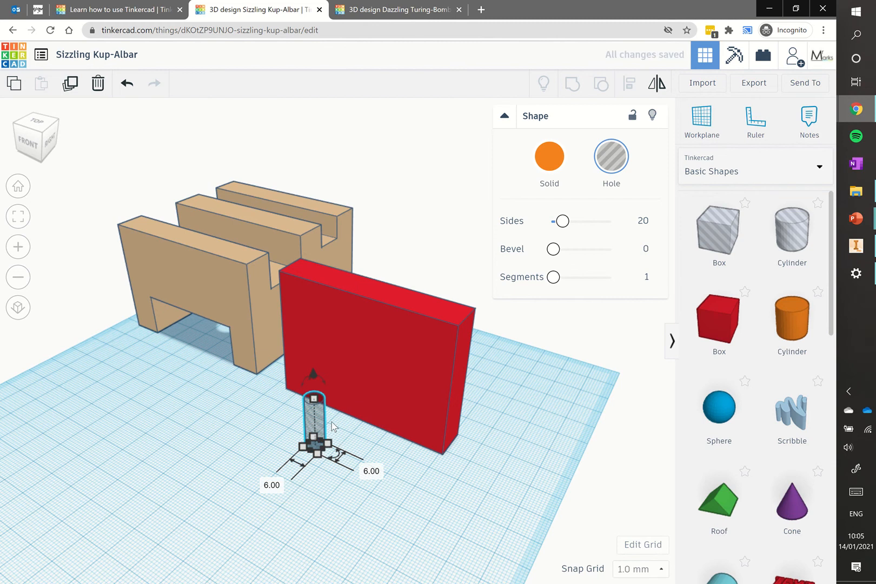
{"action": "left_click_drag", "start_coordinate": [314, 400], "coordinate": [312, 390]}
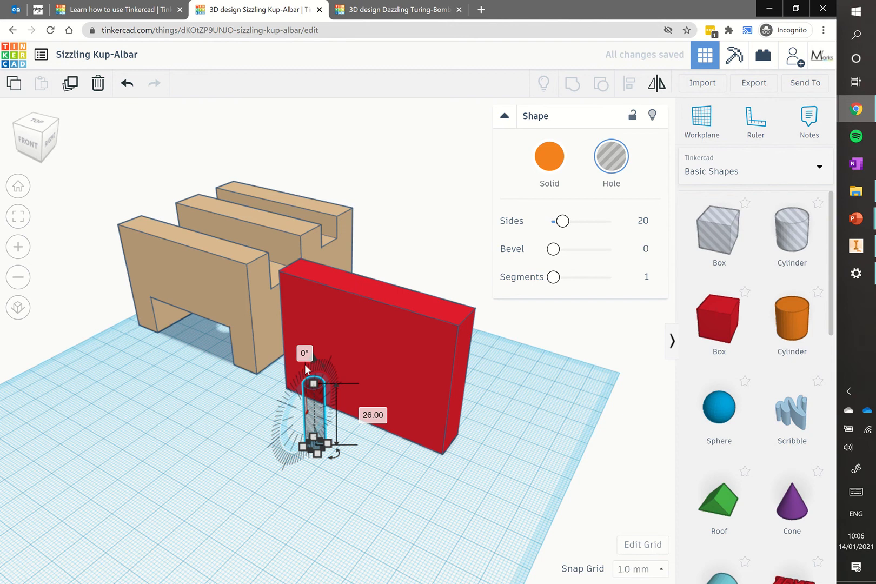
Rotate the cylinder hole 90° to lie horizontally and position it through the red plate, 38 mm above the workplane
{"action": "left_click_drag", "start_coordinate": [304, 364], "coordinate": [289, 438]}
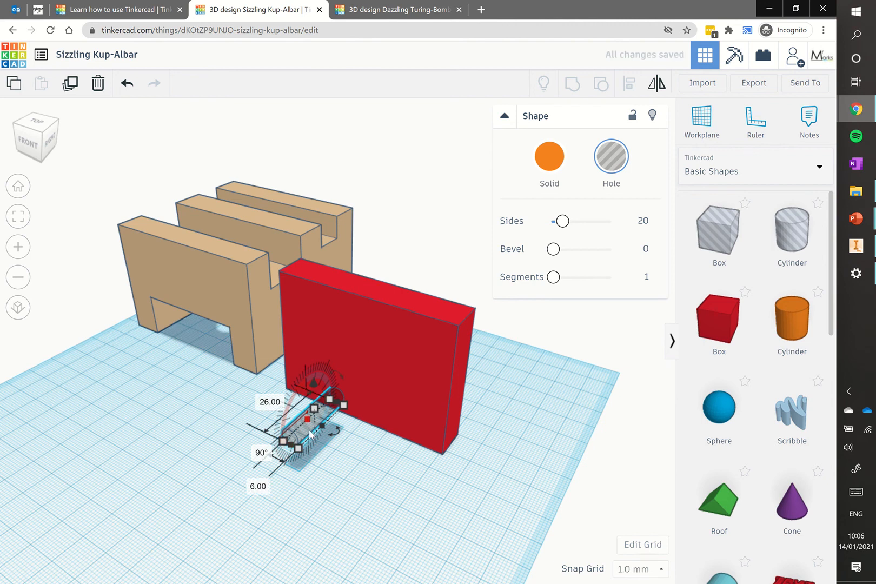
{"action": "left_click_drag", "start_coordinate": [308, 436], "coordinate": [347, 411]}
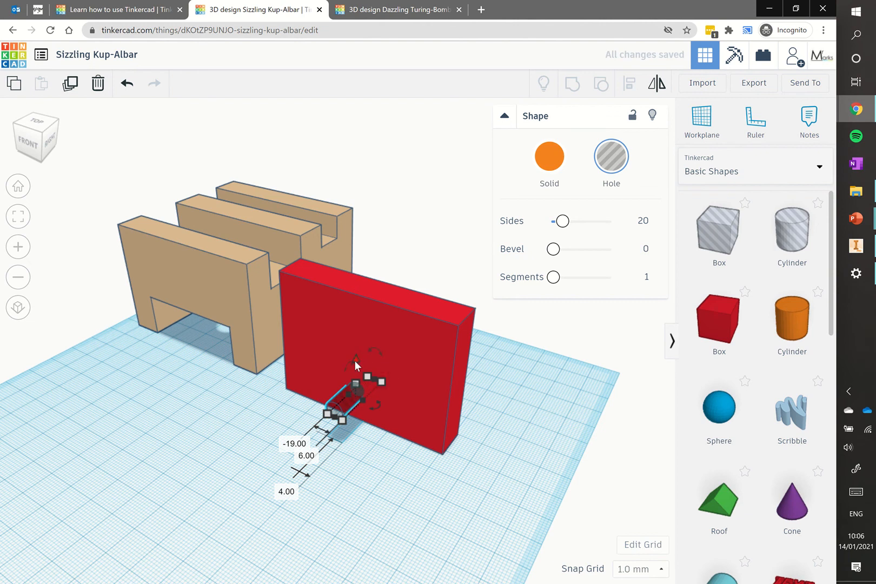
{"action": "left_click_drag", "start_coordinate": [355, 360], "coordinate": [365, 287]}
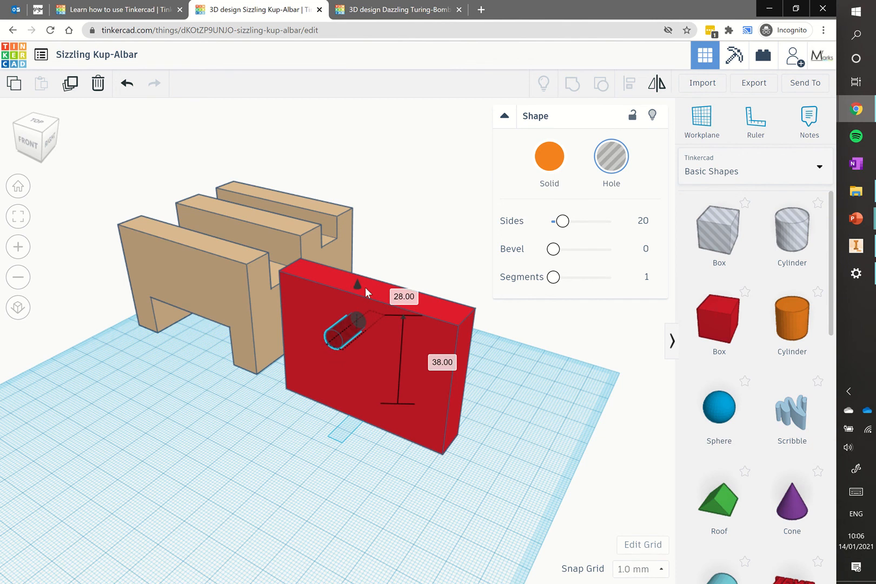
{"action": "left_click_drag", "start_coordinate": [365, 288], "coordinate": [365, 288]}
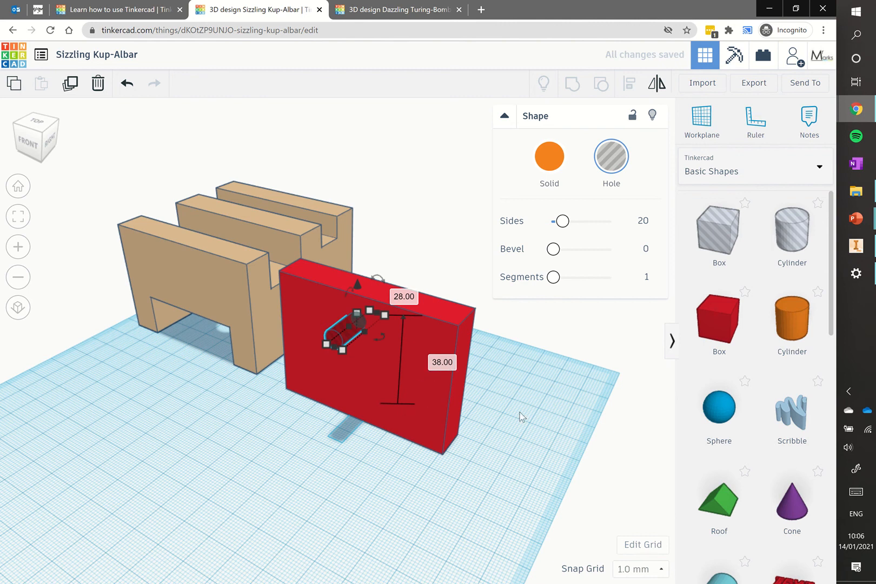
Align the cylinder hole with the red plate at the centre of the plate's length
{"action": "mouse_move", "coordinate": [520, 414]}
{"action": "right_mouse_down"}
{"action": "mouse_move", "coordinate": [274, 444]}
{"action": "mouse_move", "coordinate": [356, 445]}
{"action": "mouse_move", "coordinate": [495, 416]}
{"action": "mouse_move", "coordinate": [545, 461]}
{"action": "mouse_move", "coordinate": [543, 411]}
{"action": "mouse_move", "coordinate": [519, 407]}
{"action": "right_mouse_up"}
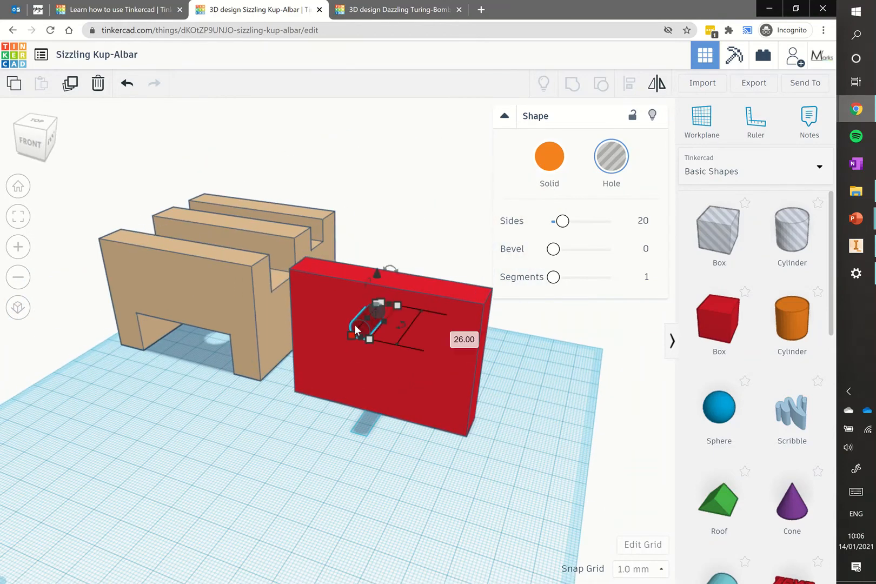
{"action": "left_click", "coordinate": [336, 308], "text": "shift"}
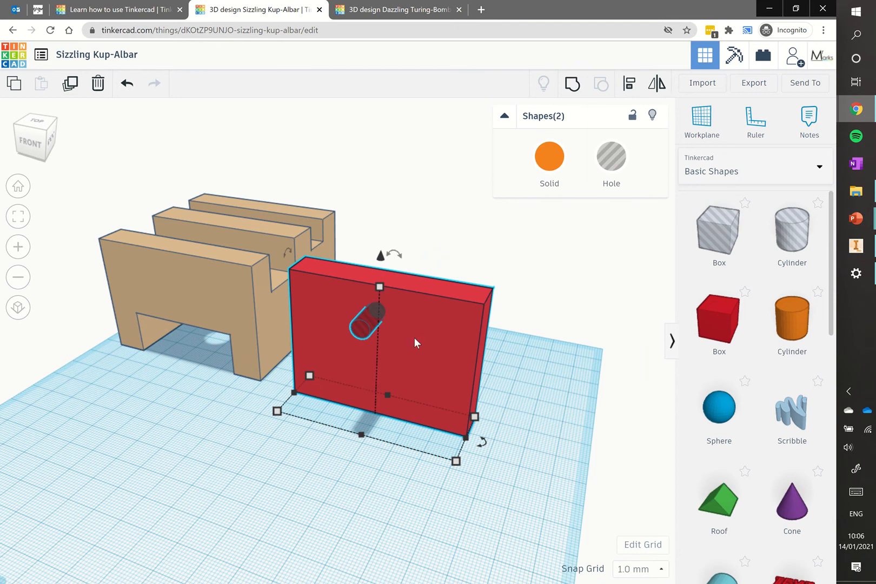
{"action": "left_click", "coordinate": [629, 84]}
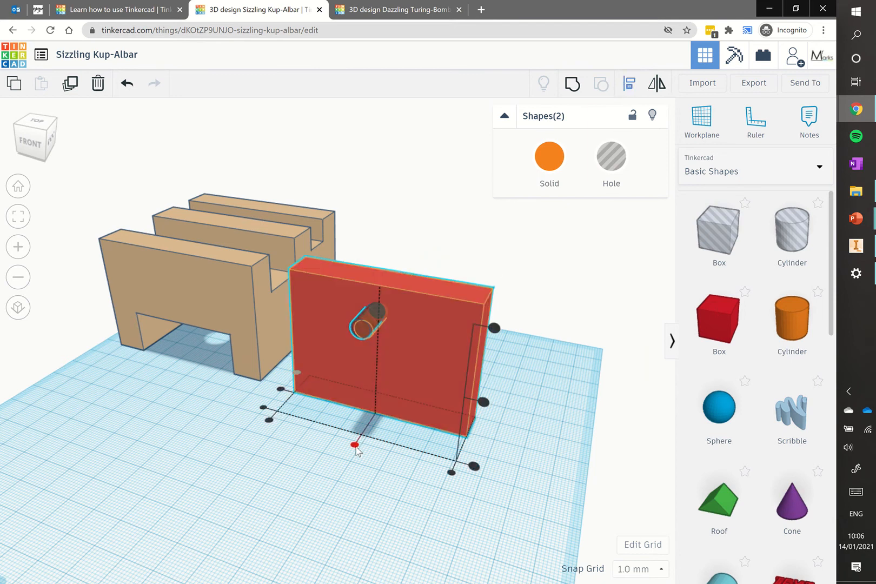
{"action": "left_click", "coordinate": [355, 444]}
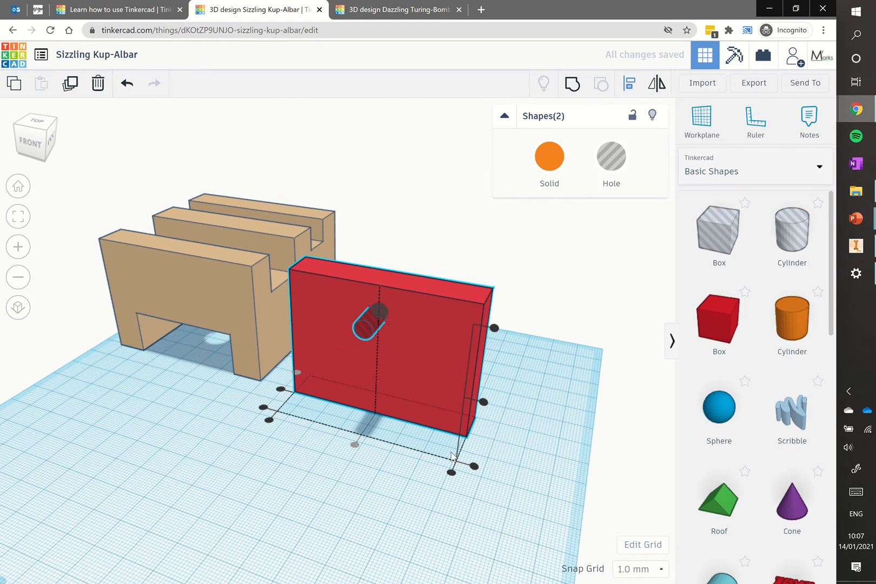
{"action": "left_click", "coordinate": [319, 404]}
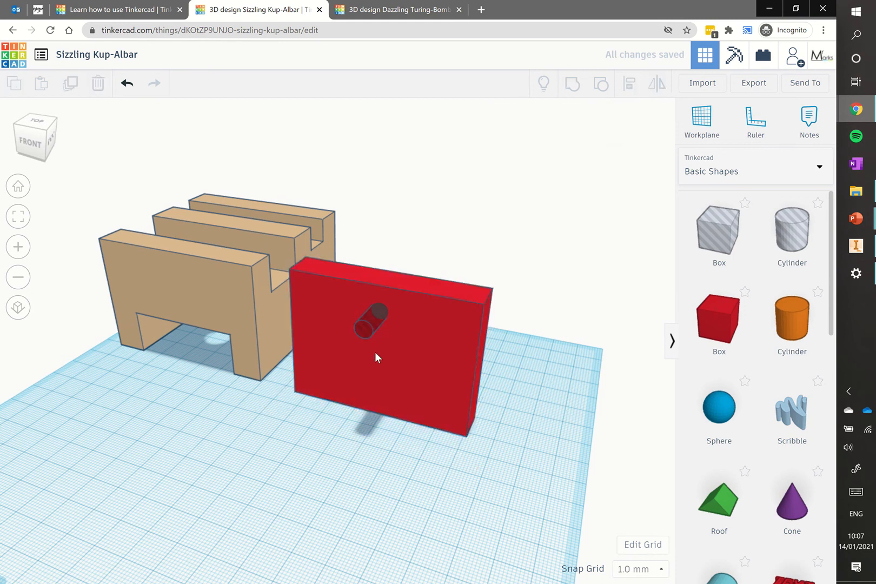
Group the cylinder hole with the red plate to cut a round hole through it
{"action": "left_click", "coordinate": [372, 332]}
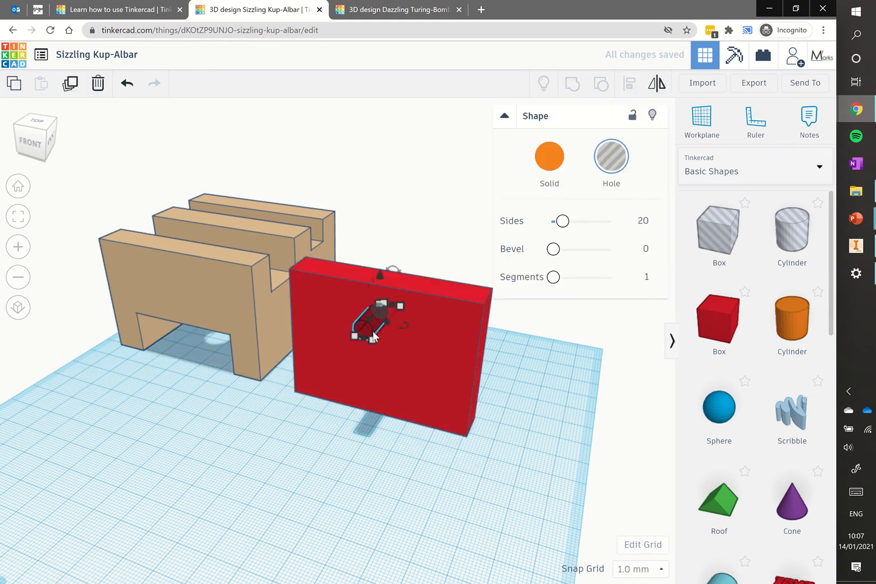
{"action": "left_click", "coordinate": [422, 346], "text": "shift"}
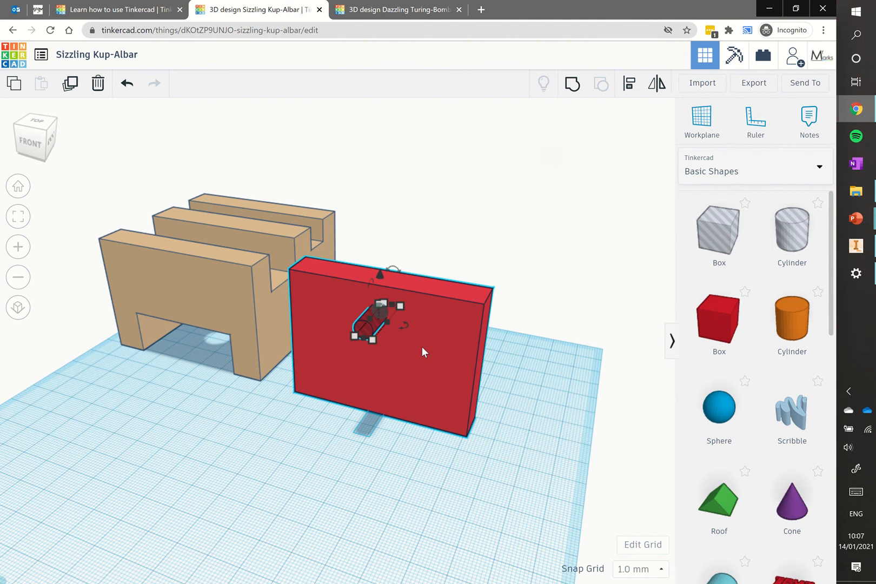
{"action": "left_click", "coordinate": [572, 88]}
{"action": "left_click", "coordinate": [524, 253]}
{"action": "right_click_drag", "start_coordinate": [422, 289], "coordinate": [391, 272]}
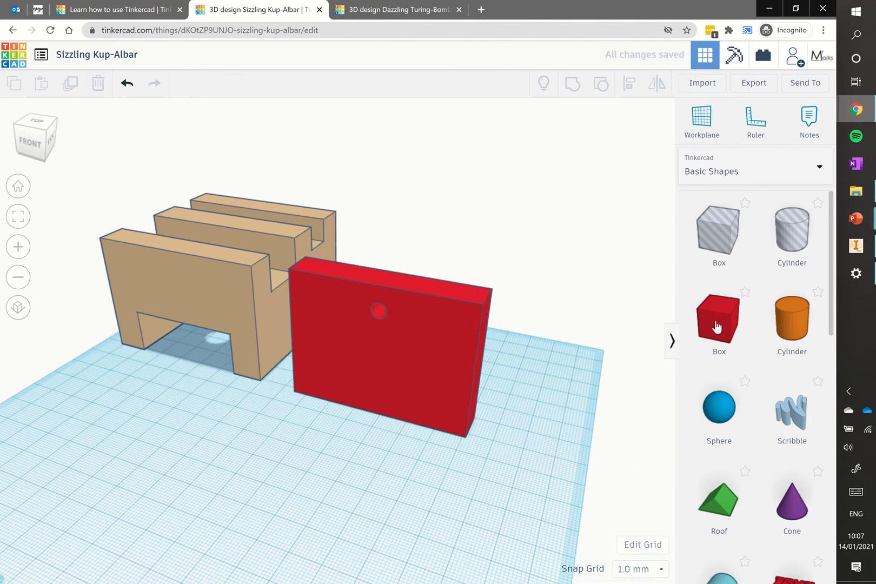
Add a solid orange cylinder in front of the red plate and size its base to 6 by 6 mm
{"action": "left_click_drag", "start_coordinate": [796, 325], "coordinate": [314, 476]}
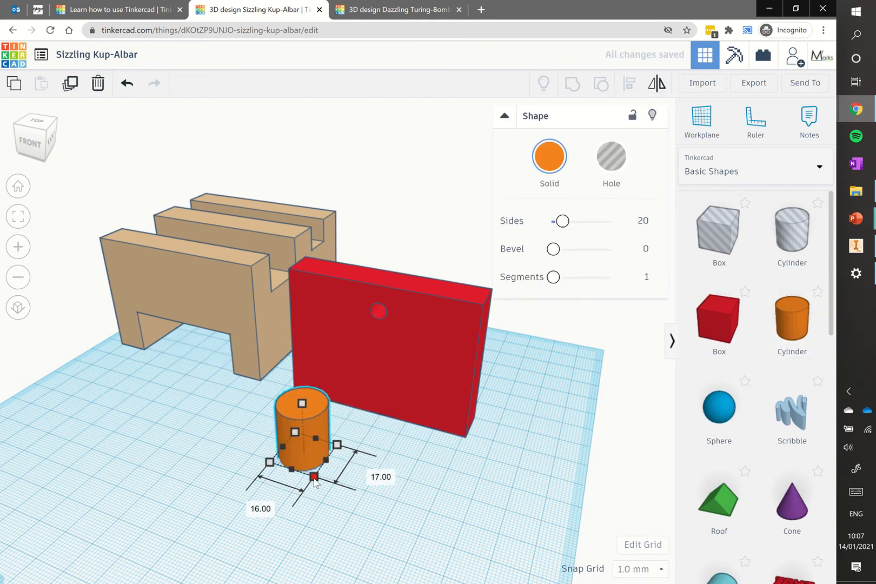
{"action": "left_click", "coordinate": [380, 476]}
{"action": "type", "text": "6"}
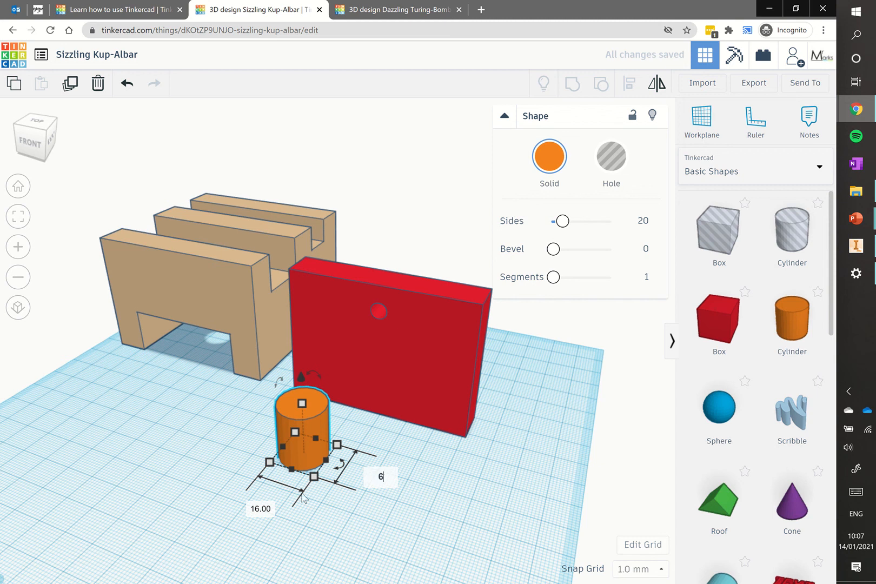
{"action": "left_click", "coordinate": [261, 510]}
{"action": "type", "text": "6"}
{"action": "key", "text": "Return"}
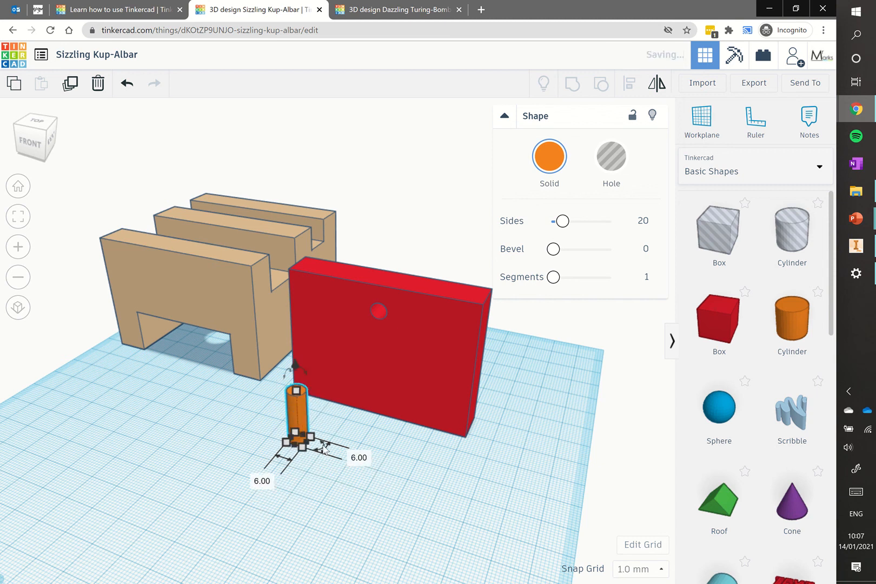
Set the orange cylinder's height to 25 mm
{"action": "left_click_drag", "start_coordinate": [297, 390], "coordinate": [296, 380]}
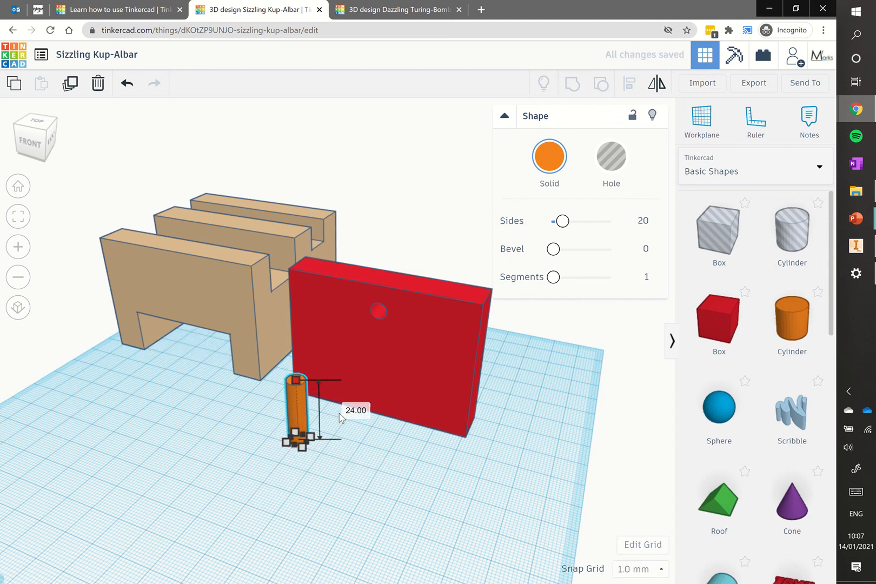
{"action": "left_click", "coordinate": [354, 411]}
{"action": "type", "text": "25"}
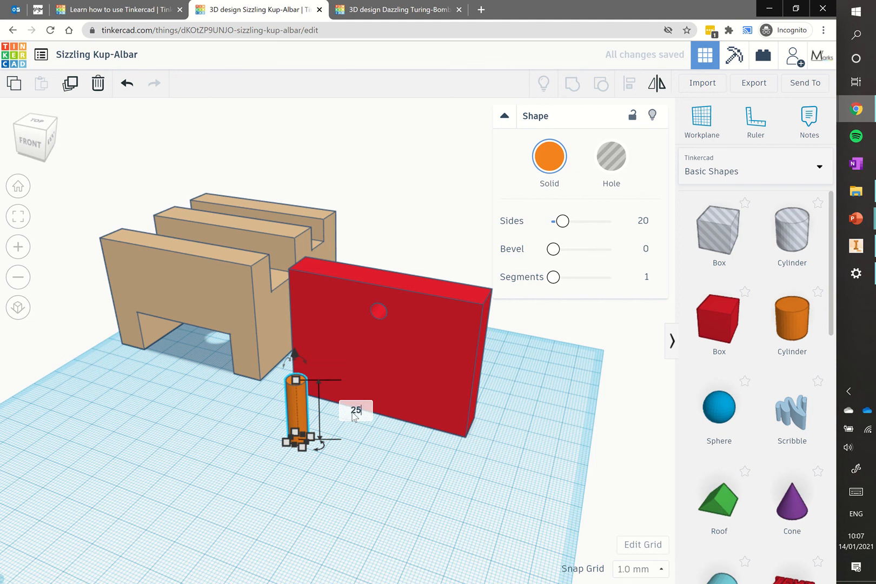
{"action": "key", "text": "Return"}
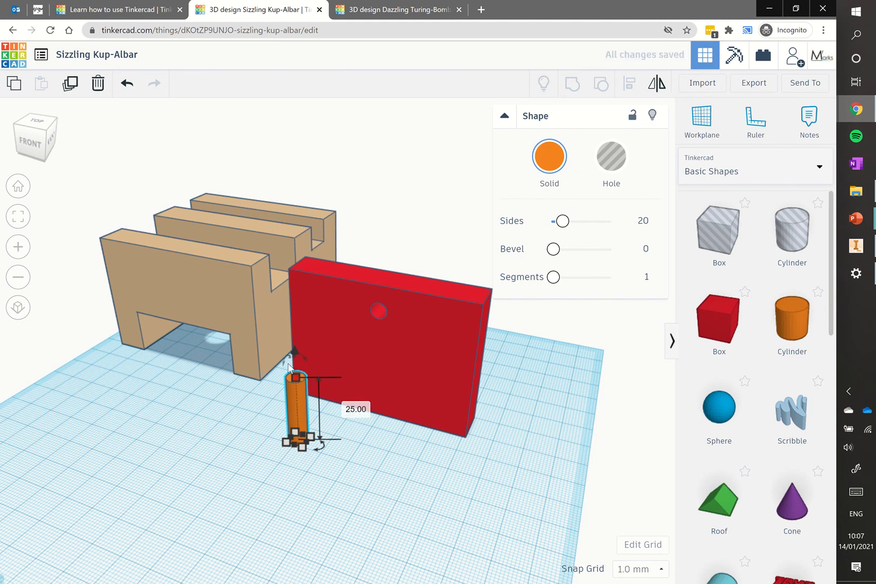
Lay the orange cylinder horizontally in front of the plate's hole and raise it to 38 mm above the workplane
{"action": "left_click_drag", "start_coordinate": [294, 353], "coordinate": [360, 419]}
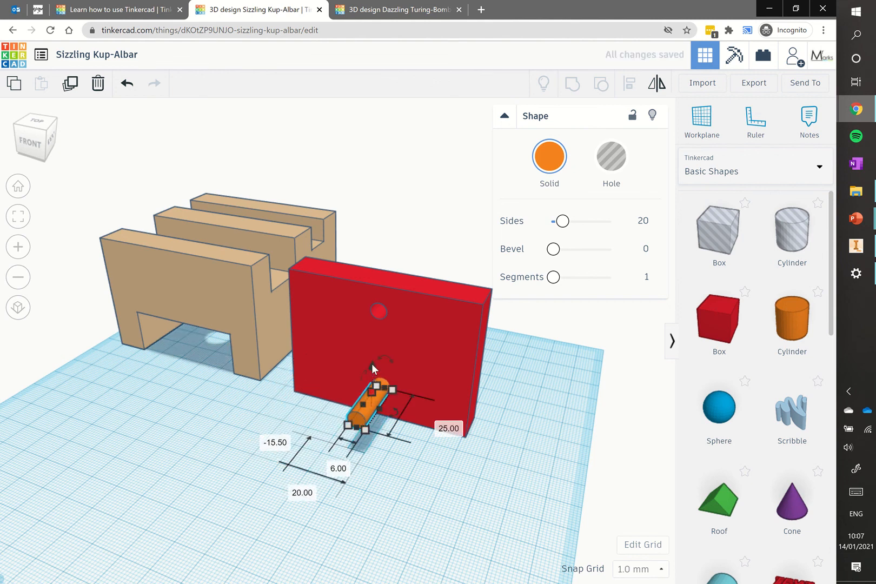
{"action": "left_click_drag", "start_coordinate": [371, 364], "coordinate": [372, 341]}
{"action": "left_click", "coordinate": [453, 395]}
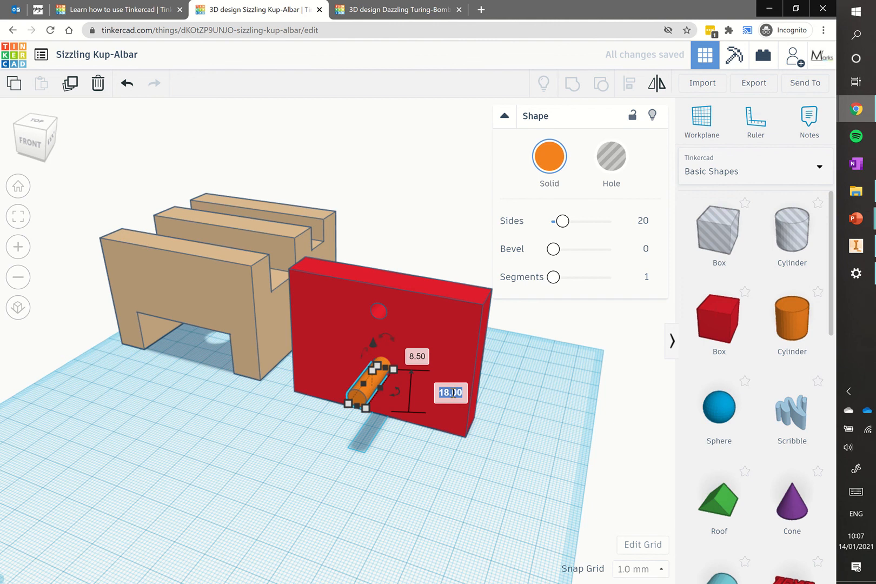
{"action": "type", "text": "38"}
{"action": "key", "text": "Return"}
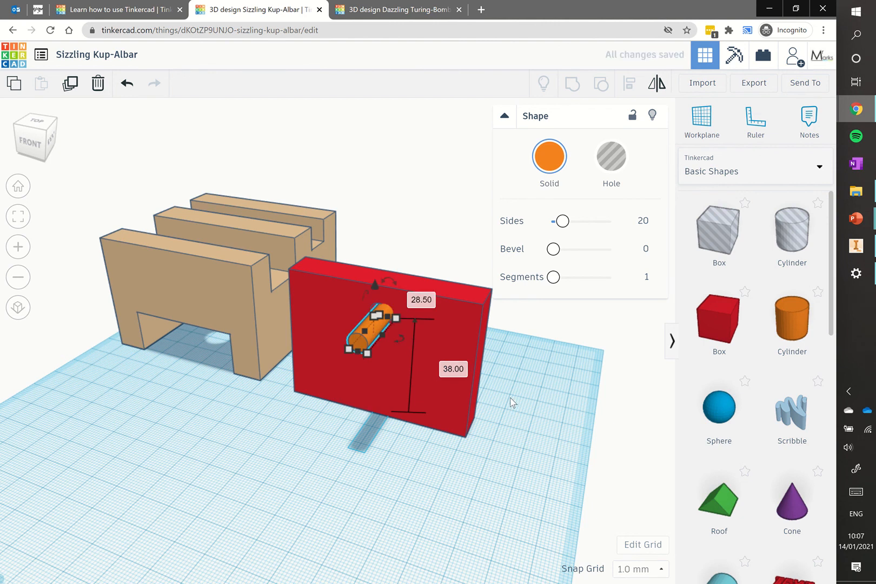
Slide the orange cylinder partway into the hole in the red plate
{"action": "right_click_drag", "start_coordinate": [521, 398], "coordinate": [272, 397]}
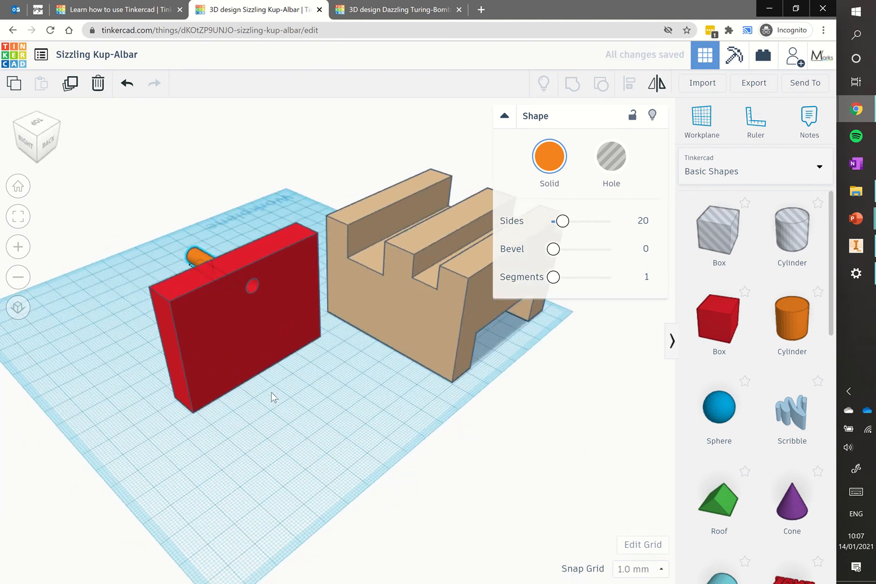
{"action": "left_click_drag", "start_coordinate": [199, 257], "coordinate": [209, 256]}
{"action": "right_click_drag", "start_coordinate": [189, 386], "coordinate": [413, 410]}
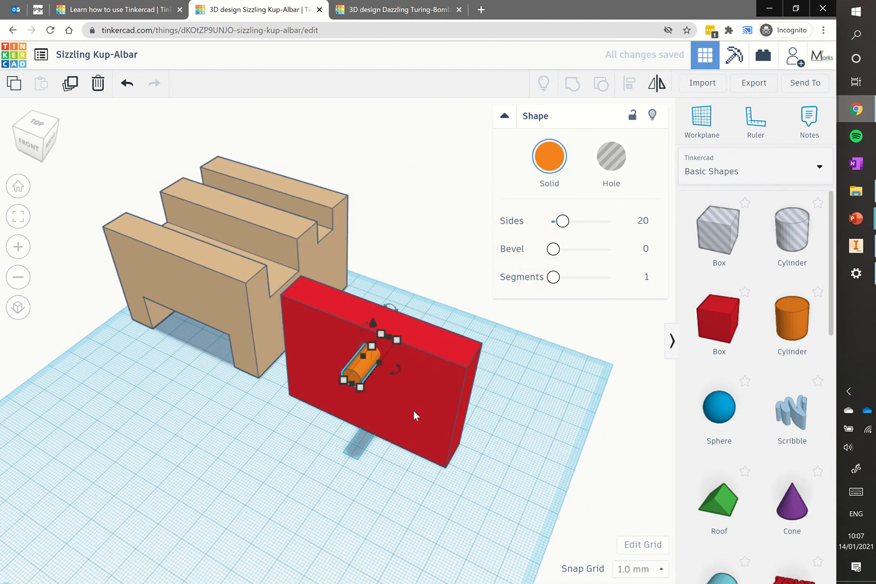
Centre the orange cylinder across the width of the red plate and group both into one solid orange shape
{"action": "left_click", "coordinate": [422, 382], "text": "shift"}
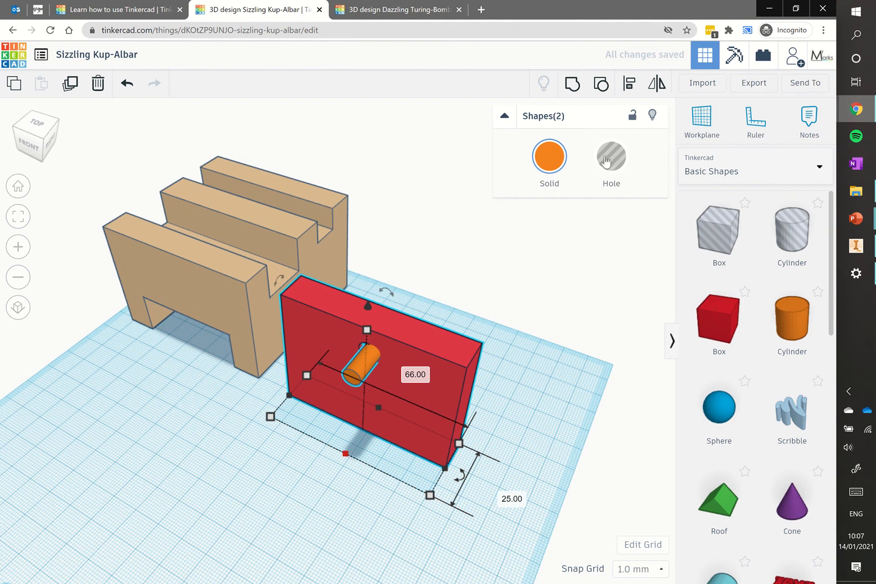
{"action": "left_click", "coordinate": [629, 84]}
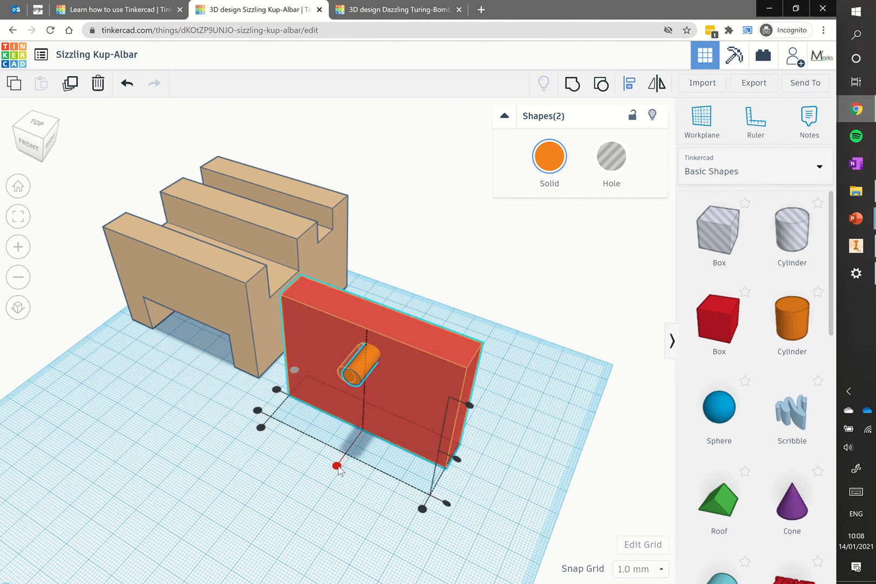
{"action": "left_click", "coordinate": [337, 466]}
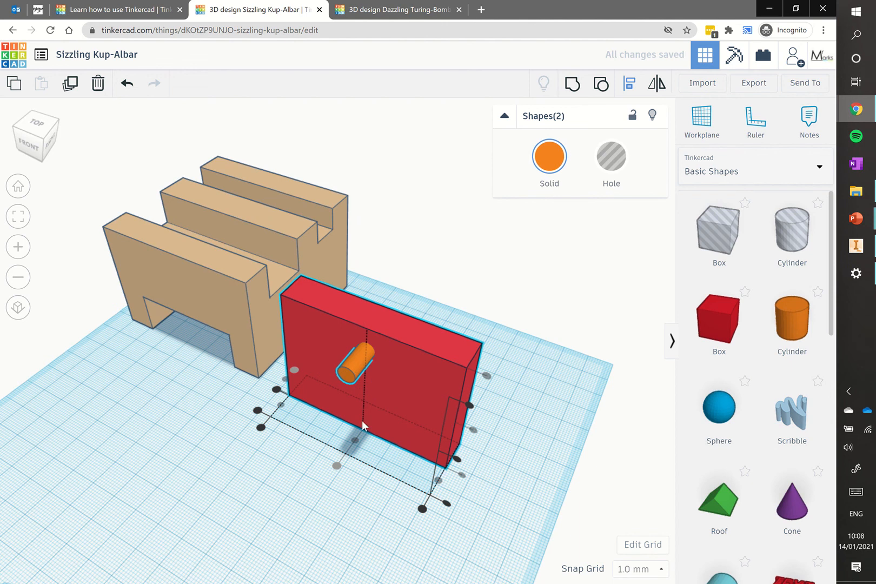
{"action": "left_click", "coordinate": [572, 84]}
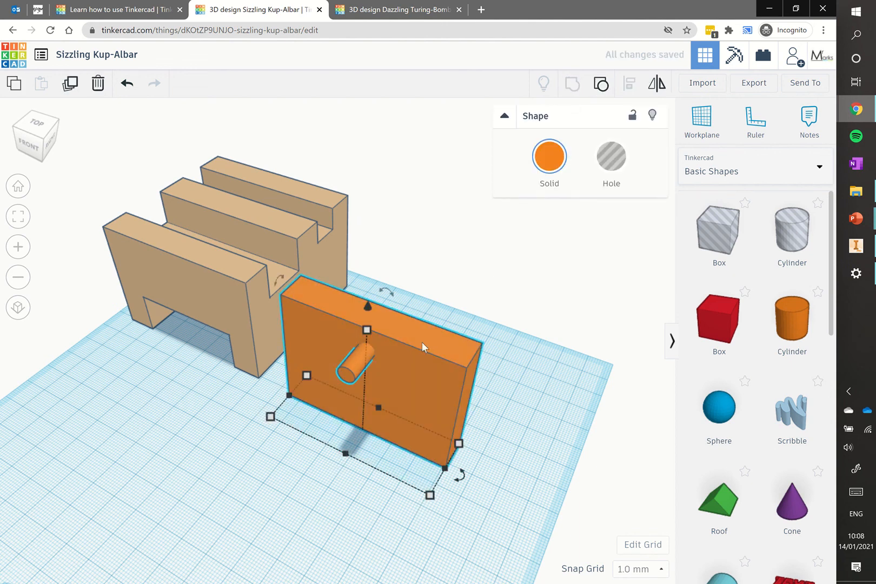
{"action": "key", "text": "Escape"}
{"action": "left_click", "coordinate": [392, 379]}
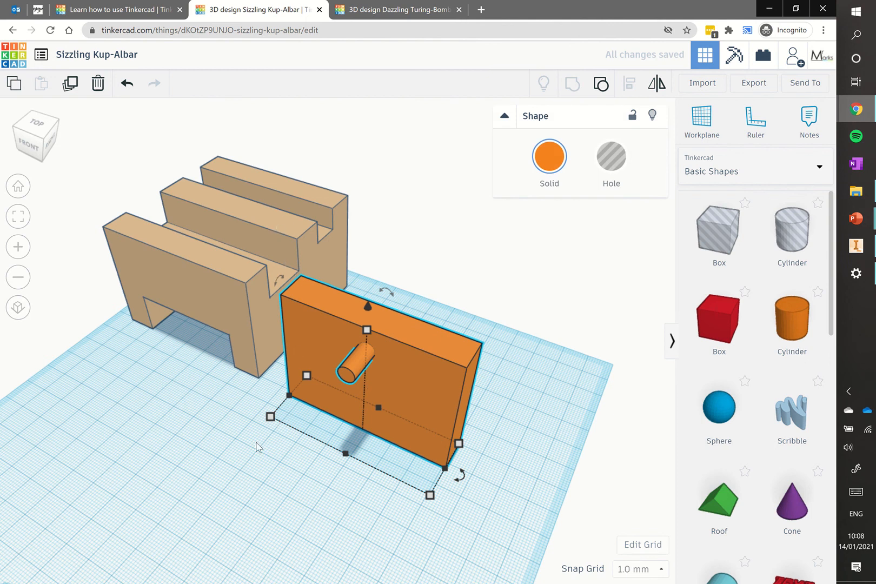
Move the grouped plate and peg beside the tan block and raise them to 38 mm above the workplane
{"action": "right_click_drag", "start_coordinate": [257, 447], "coordinate": [350, 376]}
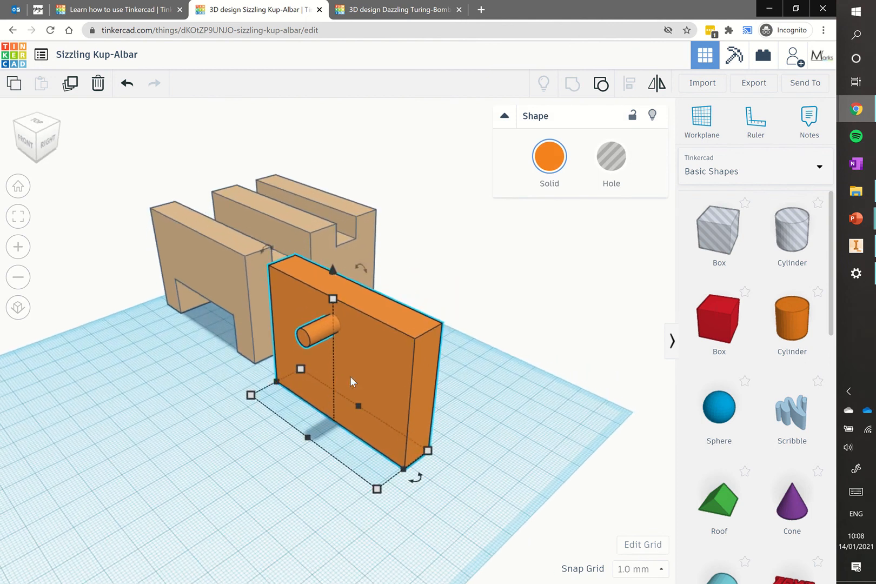
{"action": "left_click_drag", "start_coordinate": [321, 394], "coordinate": [390, 329]}
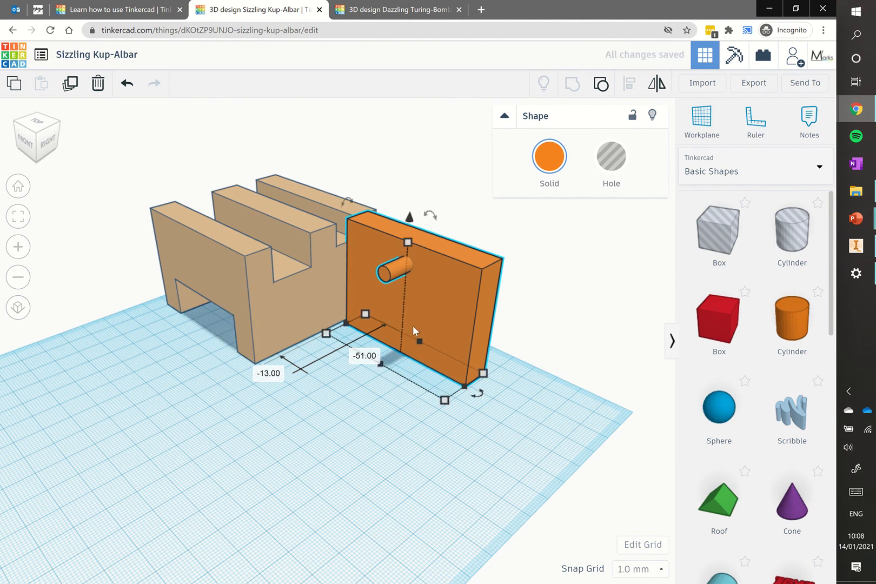
{"action": "left_click_drag", "start_coordinate": [409, 218], "coordinate": [422, 112]}
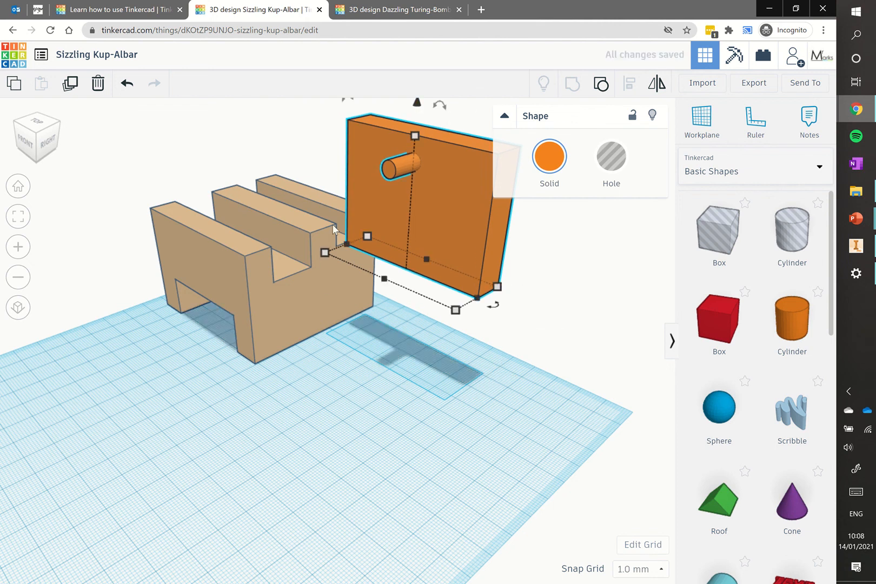
{"action": "scroll", "coordinate": [346, 250], "scroll_direction": "up", "scroll_amount": 5}
{"action": "scroll", "coordinate": [331, 293], "scroll_direction": "down", "scroll_amount": 5}
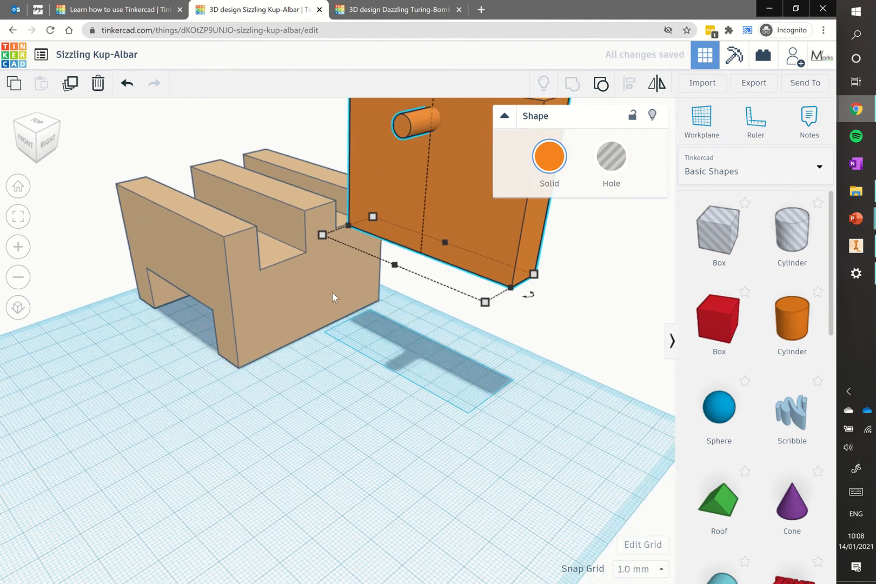
{"action": "left_click_drag", "start_coordinate": [410, 120], "coordinate": [408, 121]}
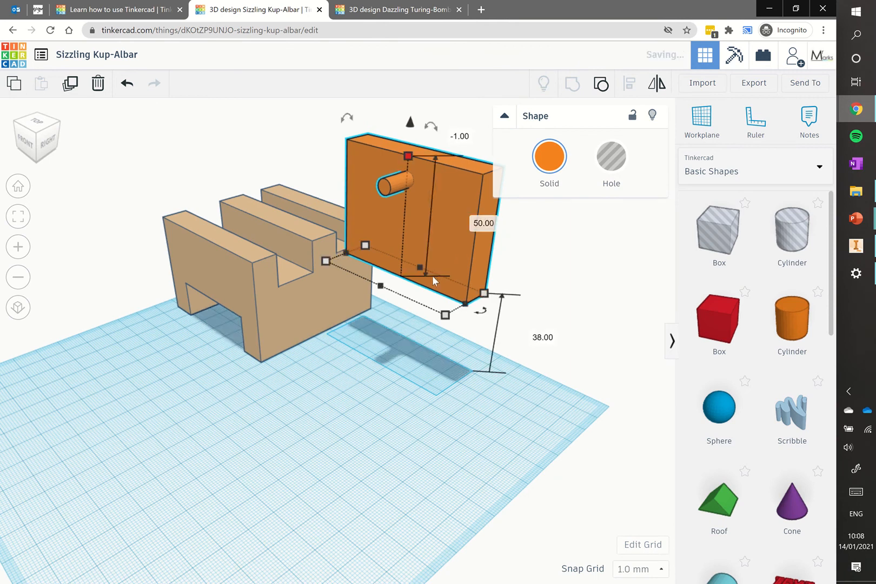
Slide the orange plate over the tan block and fit it into the narrow rear slot
{"action": "left_click_drag", "start_coordinate": [450, 264], "coordinate": [319, 218]}
{"action": "right_click_drag", "start_coordinate": [404, 229], "coordinate": [276, 284]}
{"action": "scroll", "coordinate": [454, 231], "scroll_direction": "up", "scroll_amount": 5}
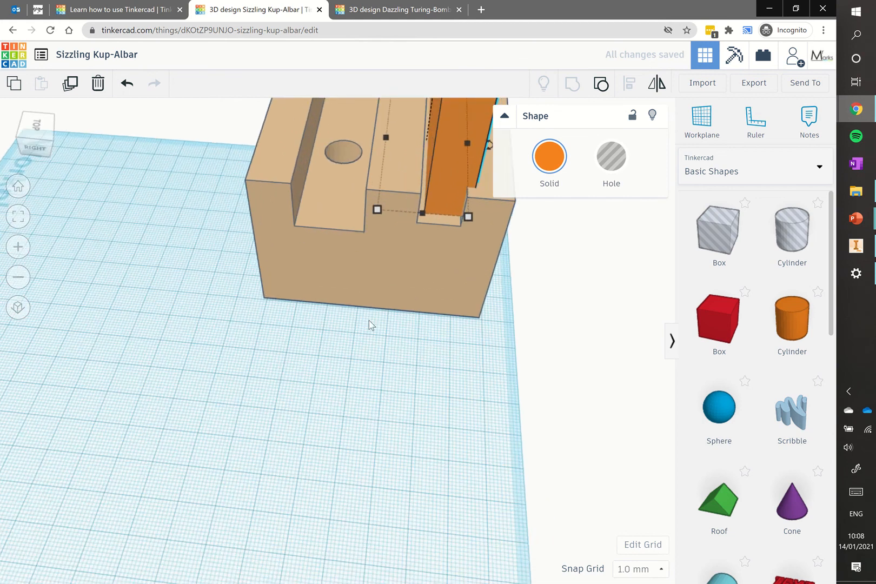
{"action": "scroll", "coordinate": [368, 258], "scroll_direction": "down", "scroll_amount": 4}
{"action": "scroll", "coordinate": [378, 373], "scroll_direction": "down", "scroll_amount": 3}
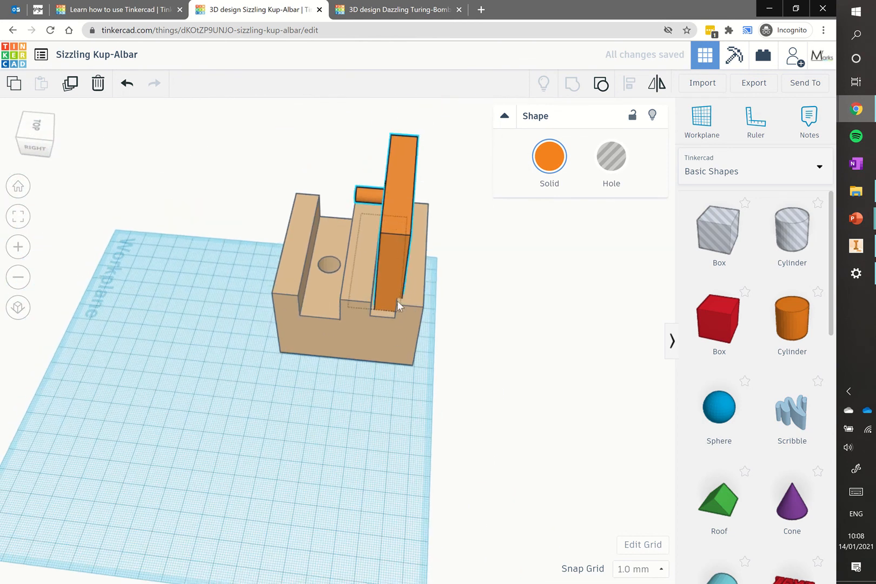
{"action": "scroll", "coordinate": [416, 265], "scroll_direction": "up", "scroll_amount": 3}
{"action": "scroll", "coordinate": [424, 250], "scroll_direction": "up", "scroll_amount": 2}
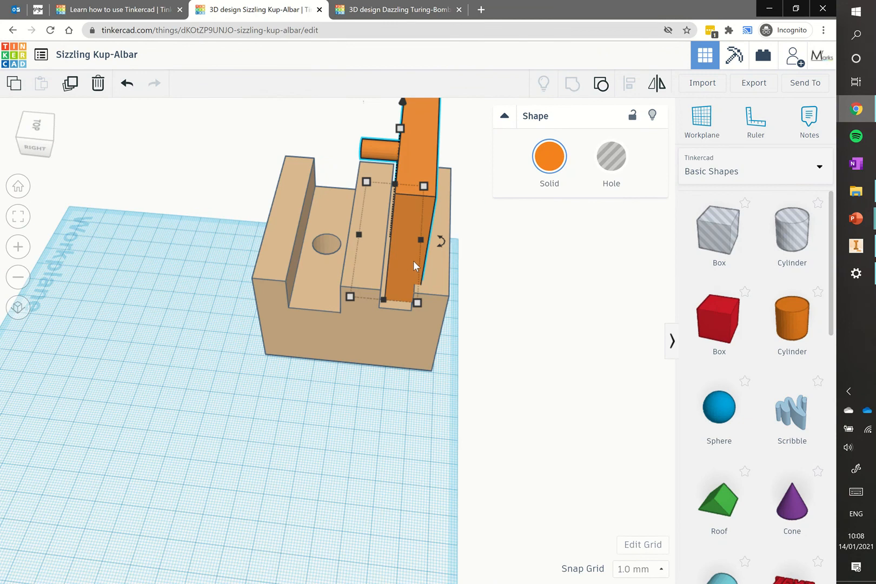
{"action": "left_click_drag", "start_coordinate": [415, 260], "coordinate": [405, 265]}
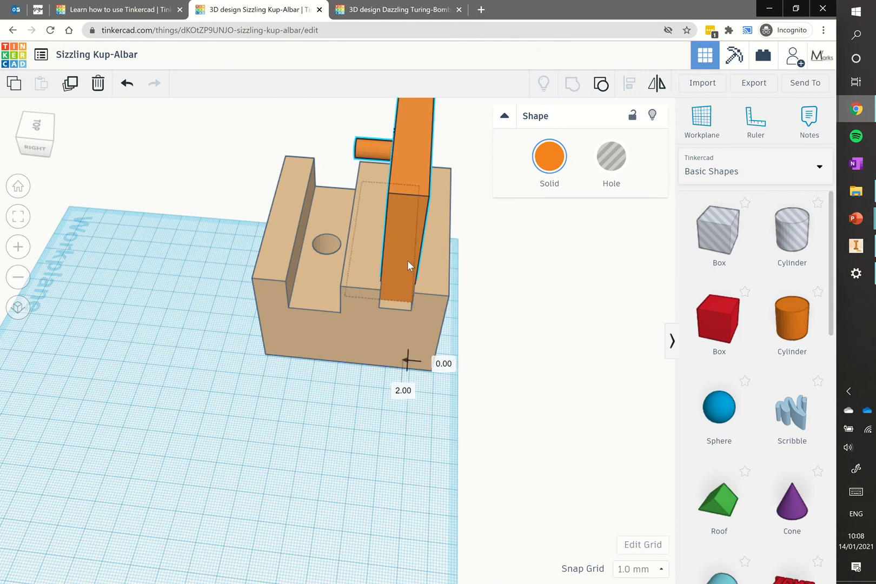
Centre the orange plate across the tan block's width and group the two into a single shape
{"action": "right_click_drag", "start_coordinate": [336, 362], "coordinate": [432, 327]}
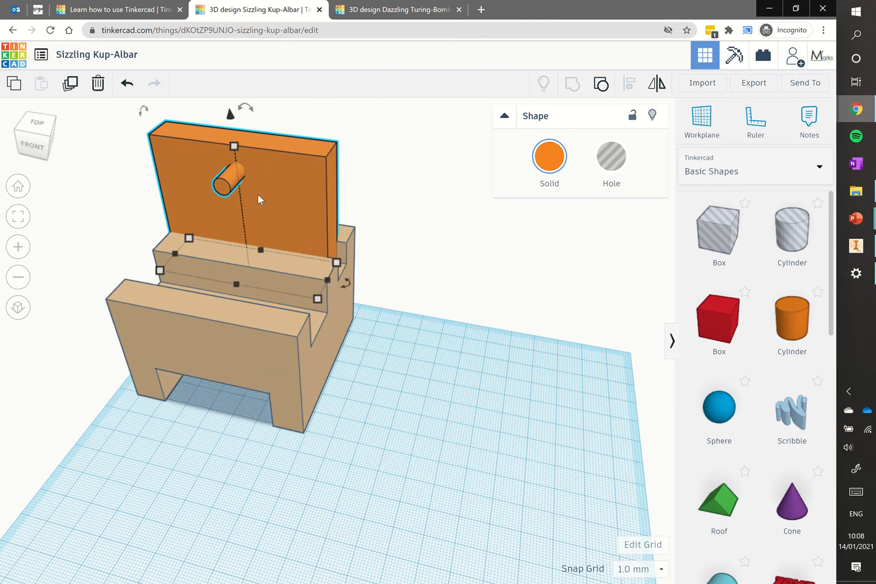
{"action": "left_click", "coordinate": [264, 344], "text": "shift"}
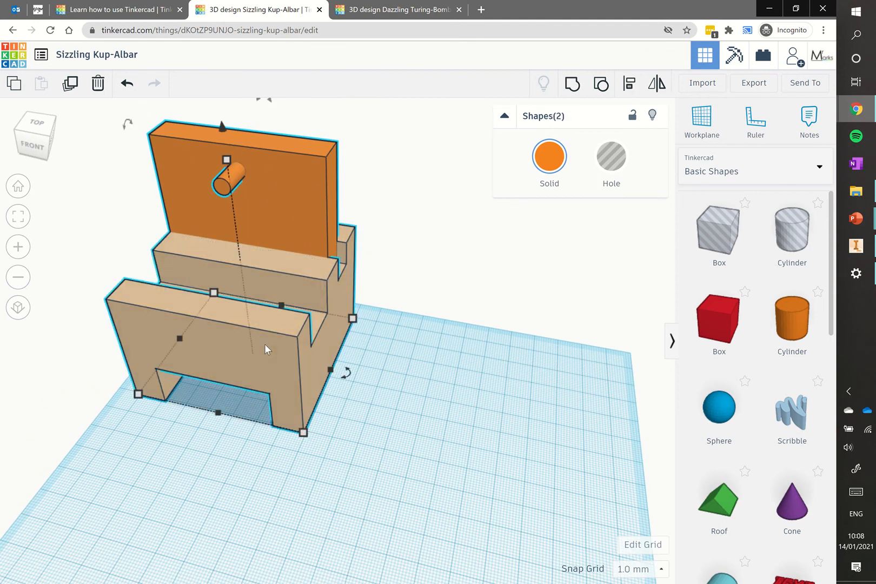
{"action": "left_click", "coordinate": [630, 84]}
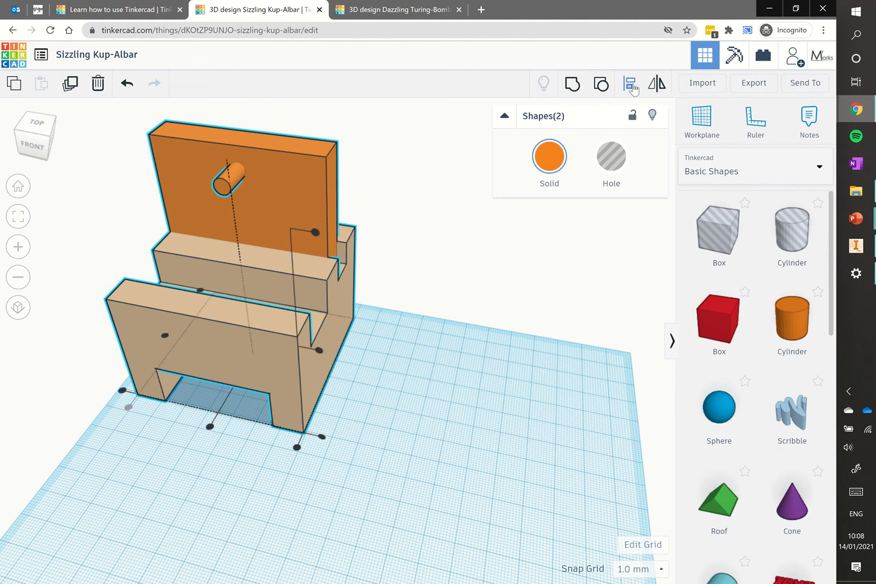
{"action": "left_click", "coordinate": [210, 427]}
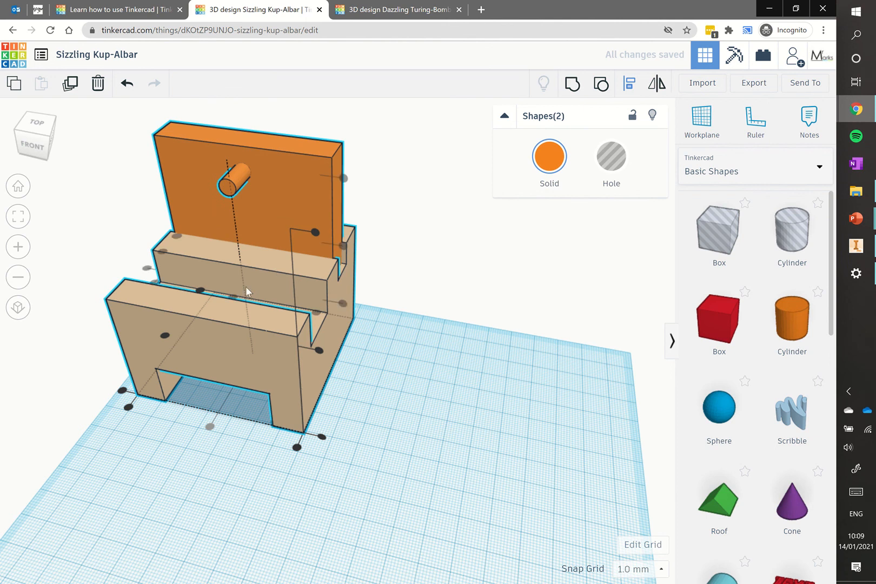
{"action": "left_click", "coordinate": [570, 84]}
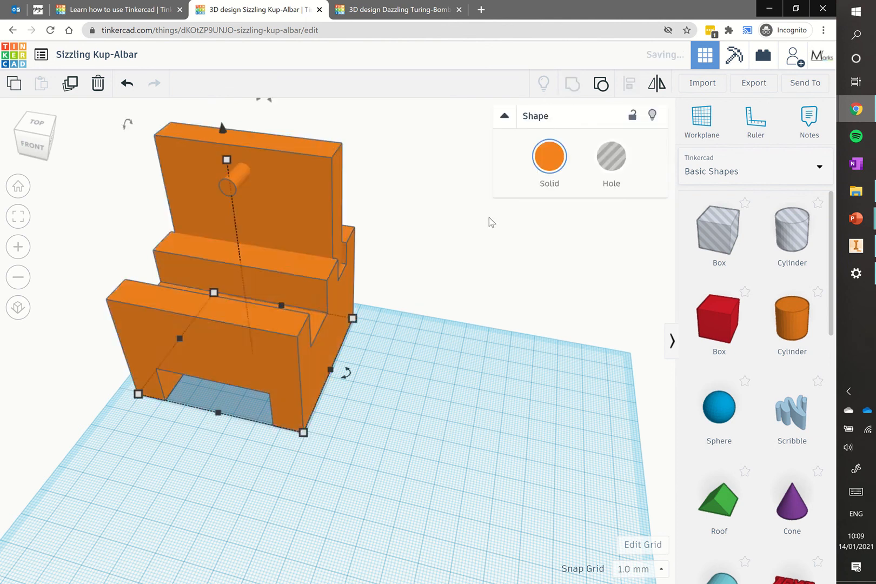
Recolour the grouped stand with the light tan preset and check it from several sides
{"action": "left_click", "coordinate": [557, 163]}
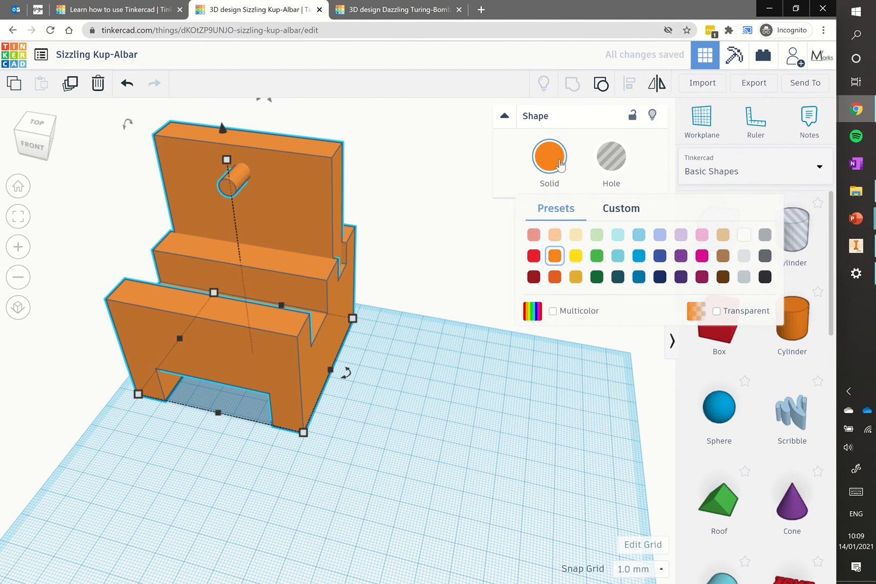
{"action": "left_click", "coordinate": [721, 235]}
{"action": "left_click", "coordinate": [406, 284]}
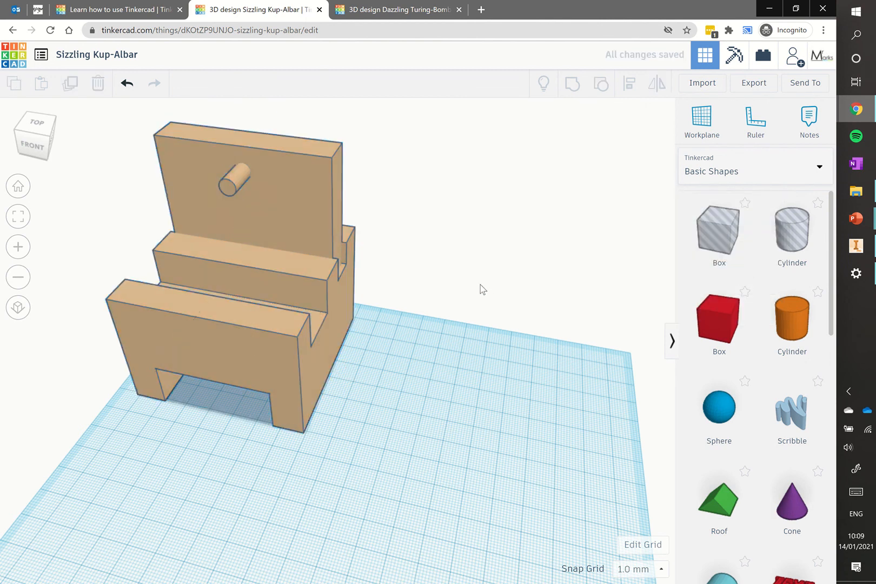
{"action": "right_click_drag", "start_coordinate": [440, 288], "coordinate": [283, 306]}
{"action": "right_click_drag", "start_coordinate": [353, 290], "coordinate": [476, 393]}
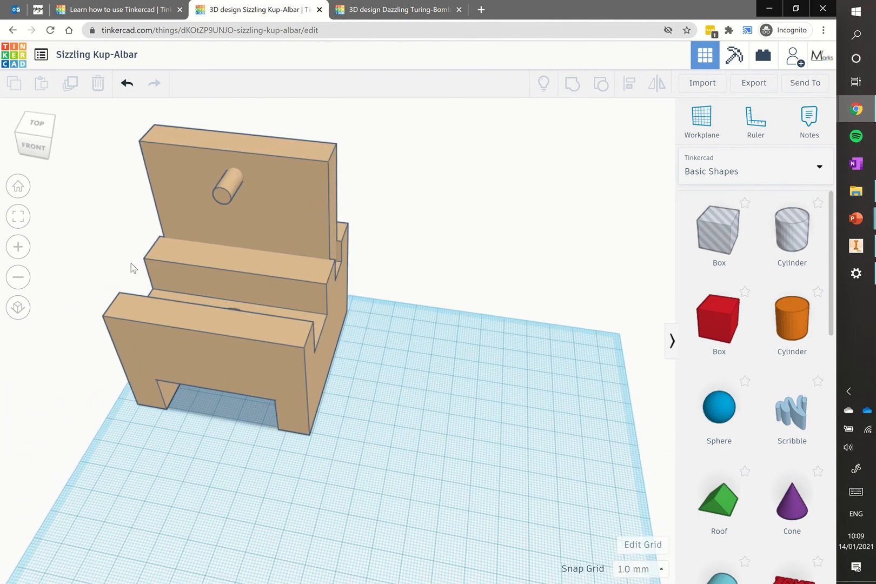